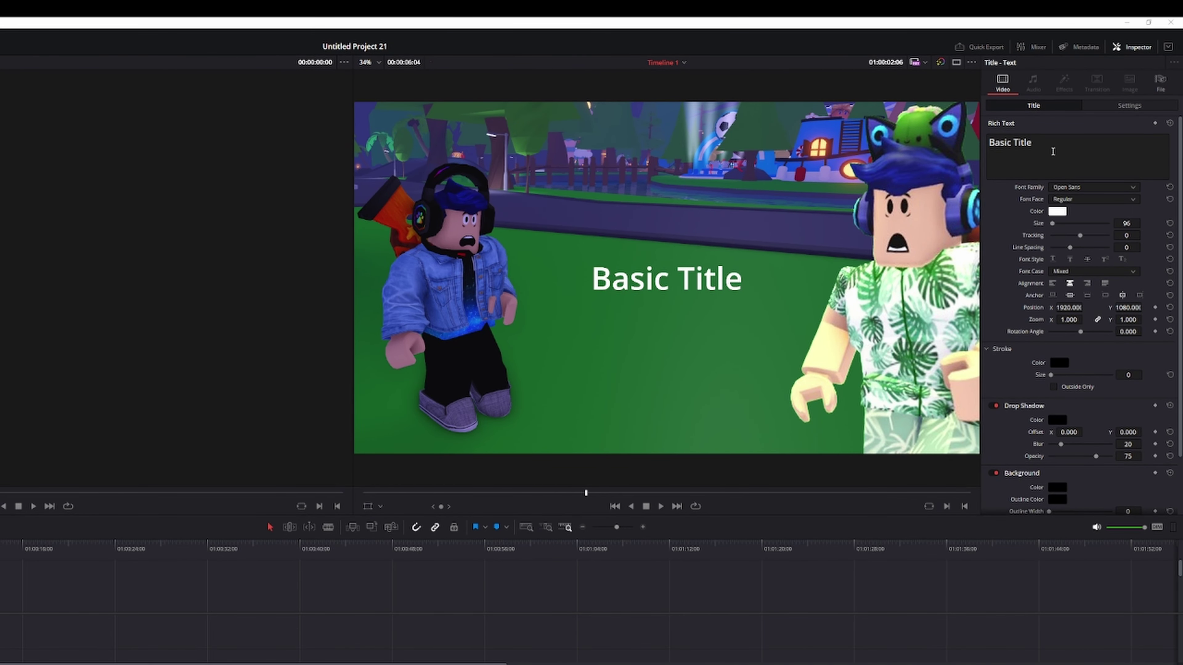
- Replace the title text with "How", "i", "make" and "my thubnails" on four separate lines
drag(1041, 142, 982, 148)
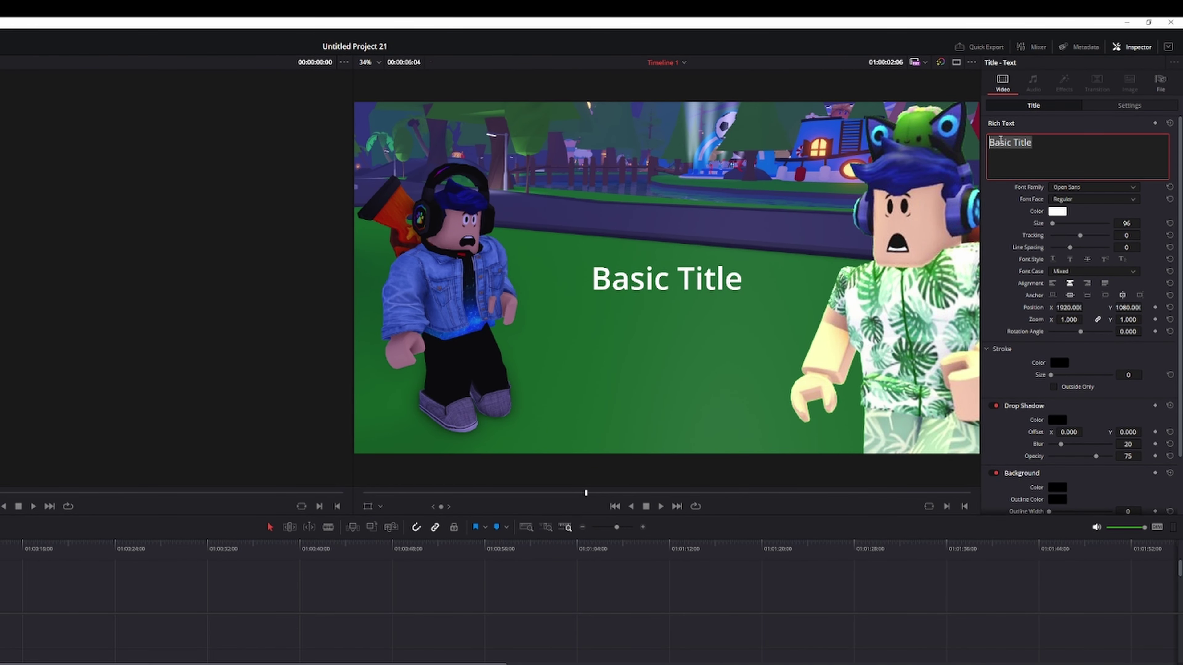
key(BackSpace)
text(H)
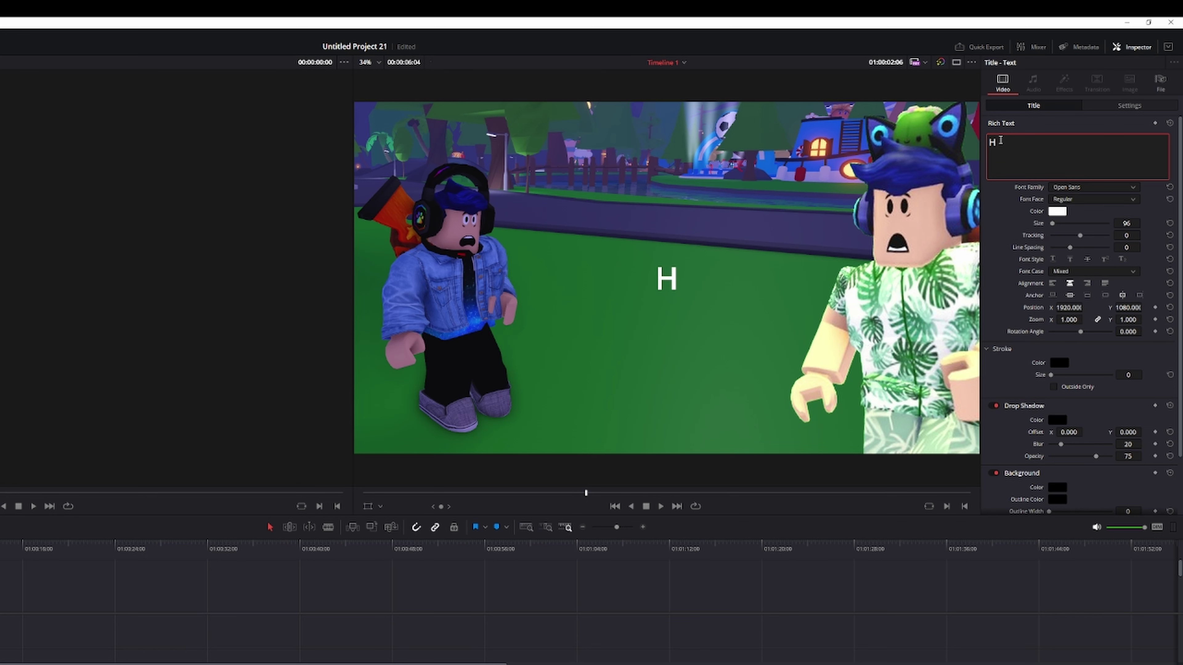
text(ow)
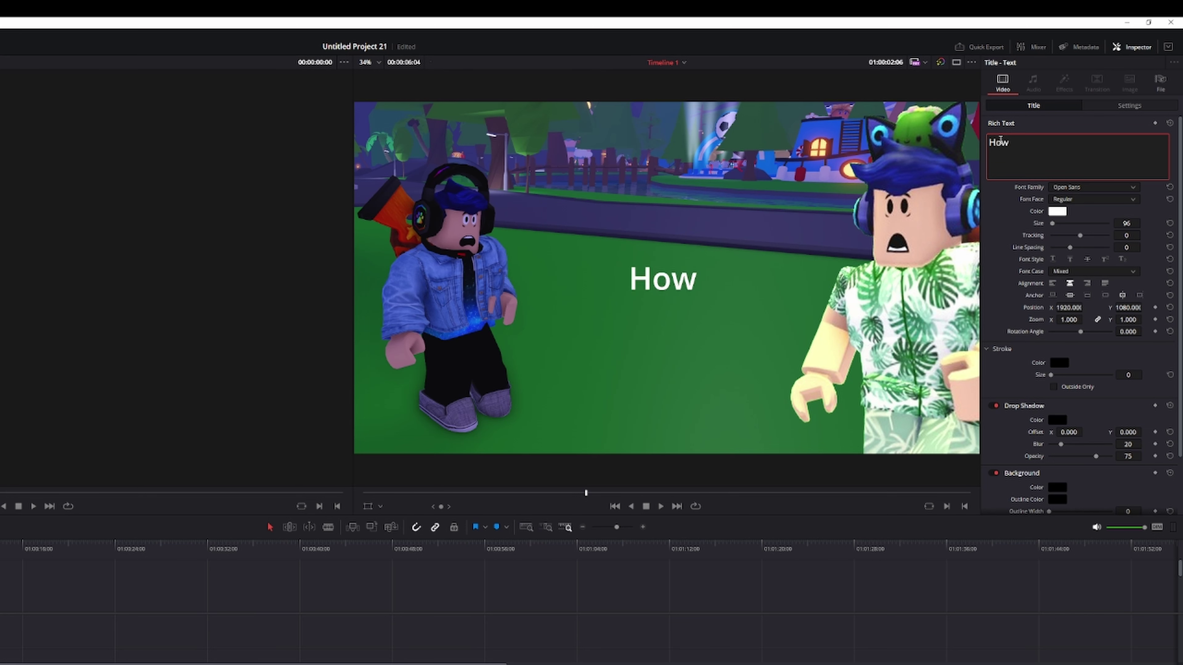
key(Return)
text(I)
key(BackSpace)
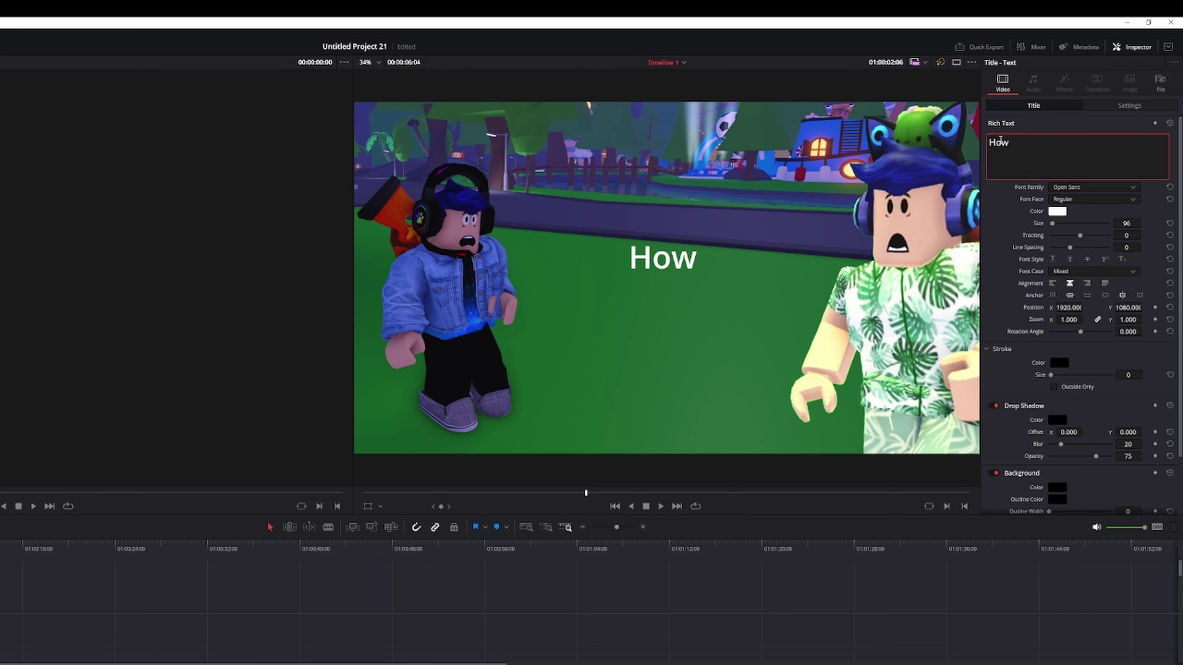
text(i)
key(Return)
text(make)
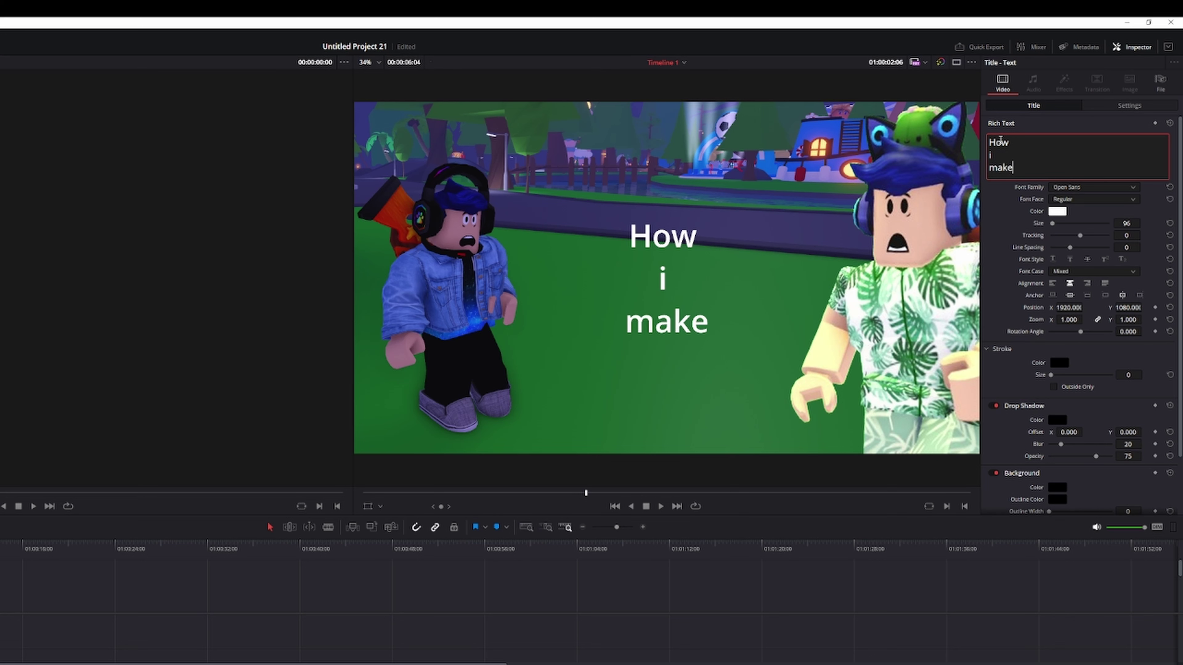
key(Return)
text(my)
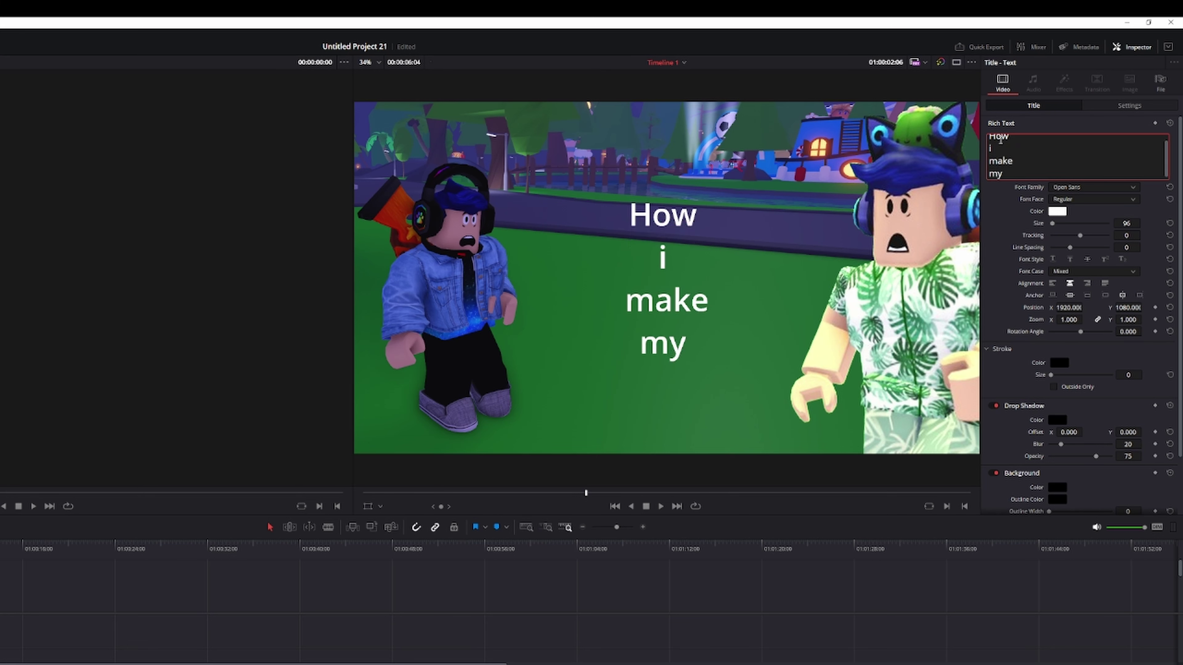
text( Tthu)
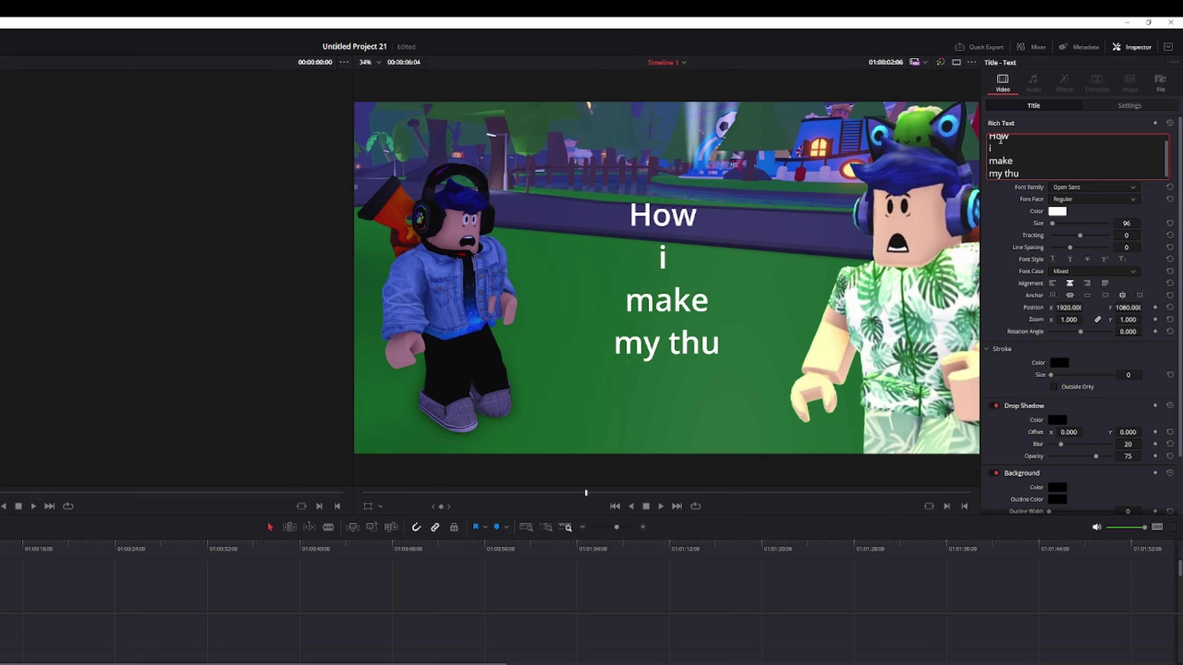
text(bnails)
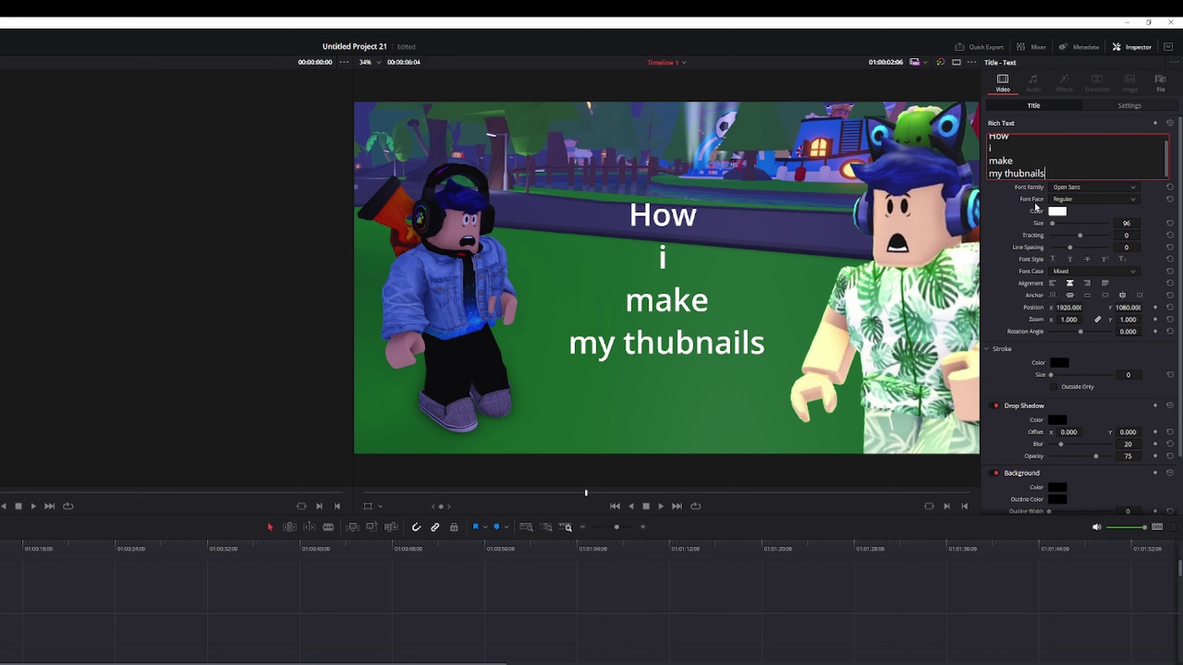
- Join "make" to the line above so the middle line of the title reads "i make"
double_click(989, 160)
click(989, 161)
key(BackSpace)
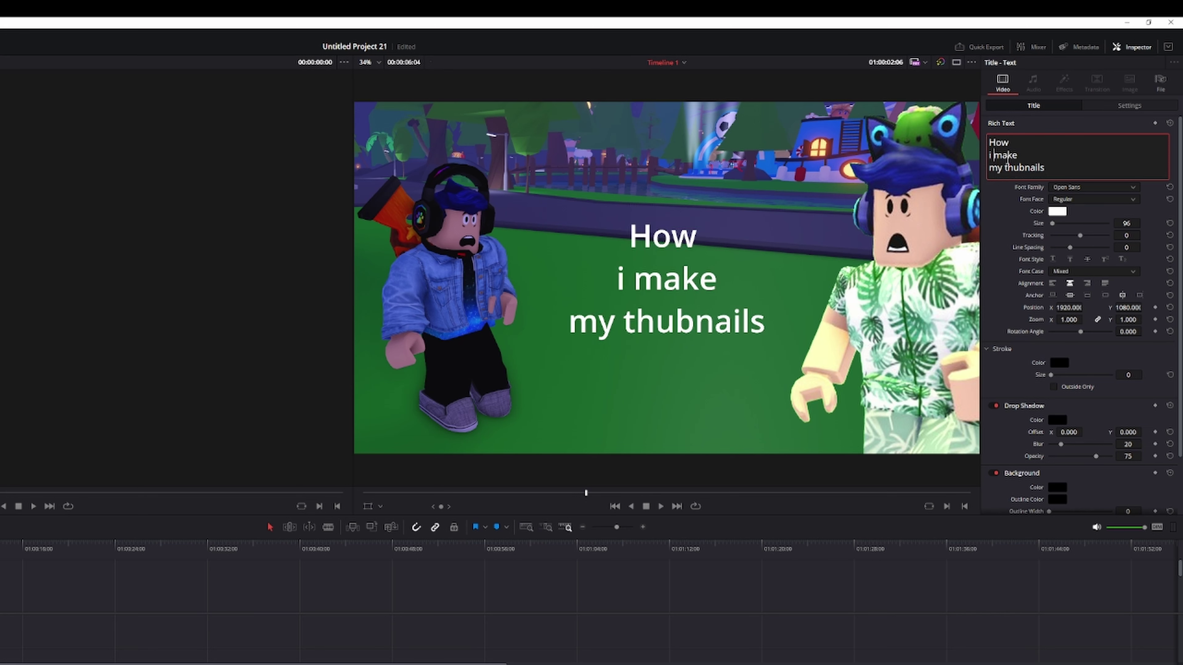
- Enlarge the title uniformly to a zoom of about 1.38 in its transform settings
click(1113, 104)
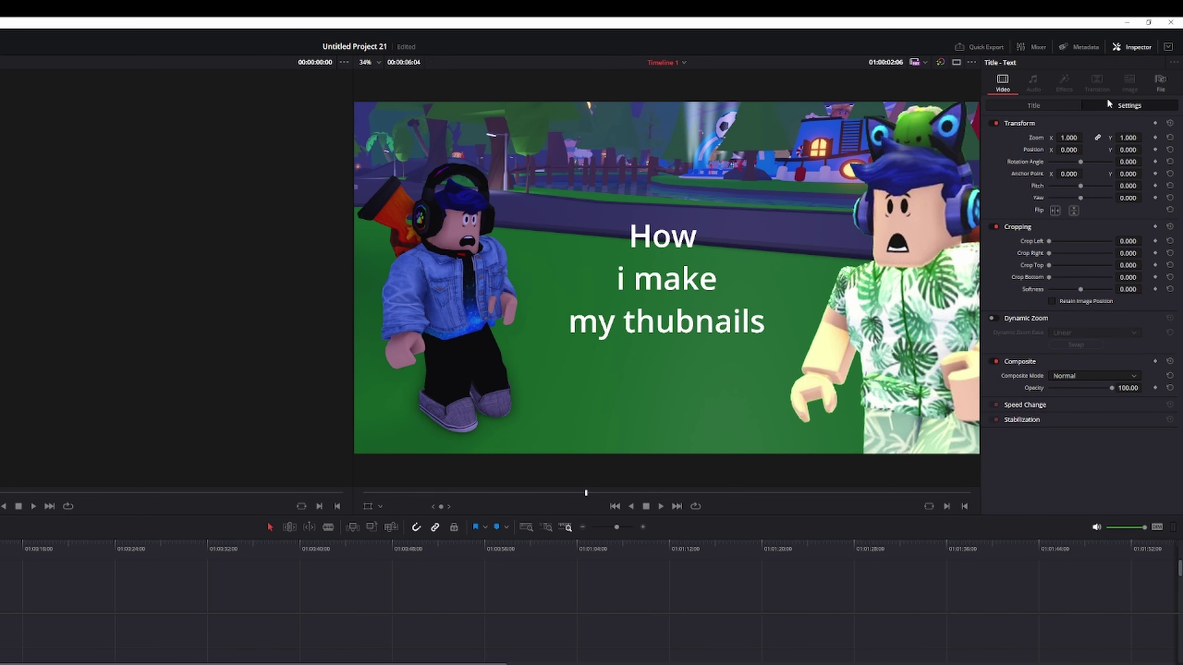
drag(1134, 137, 1144, 137)
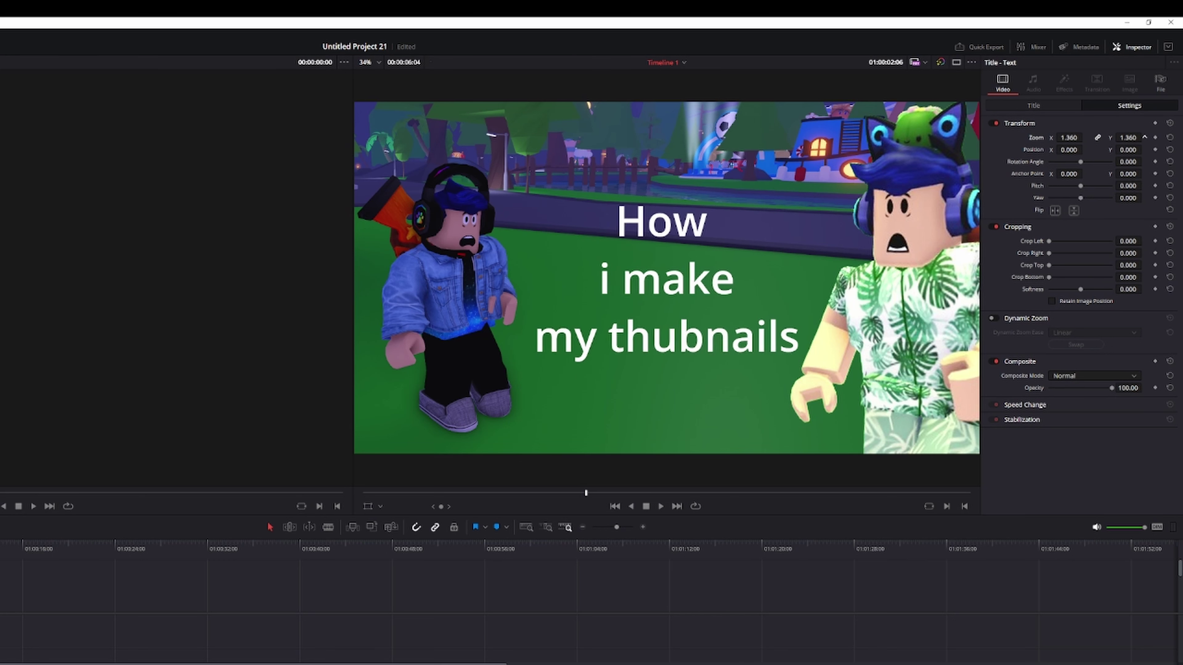
- Change the title's font family to Arial Black and give it a black stroke of size 6
click(1034, 105)
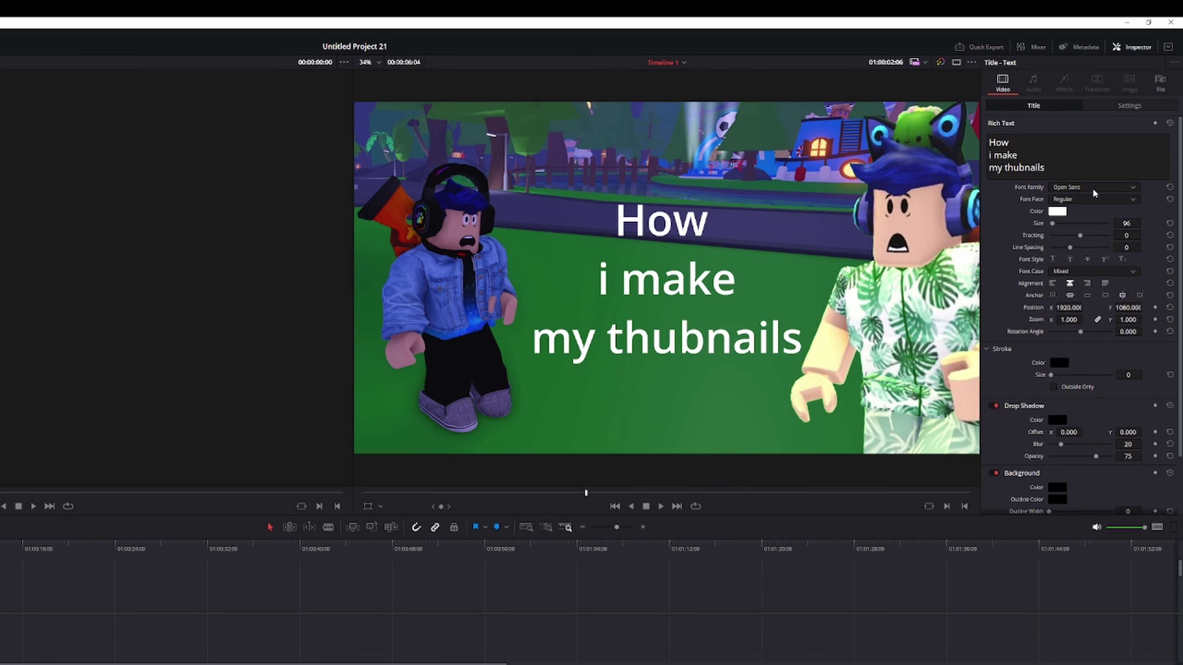
click(1066, 188)
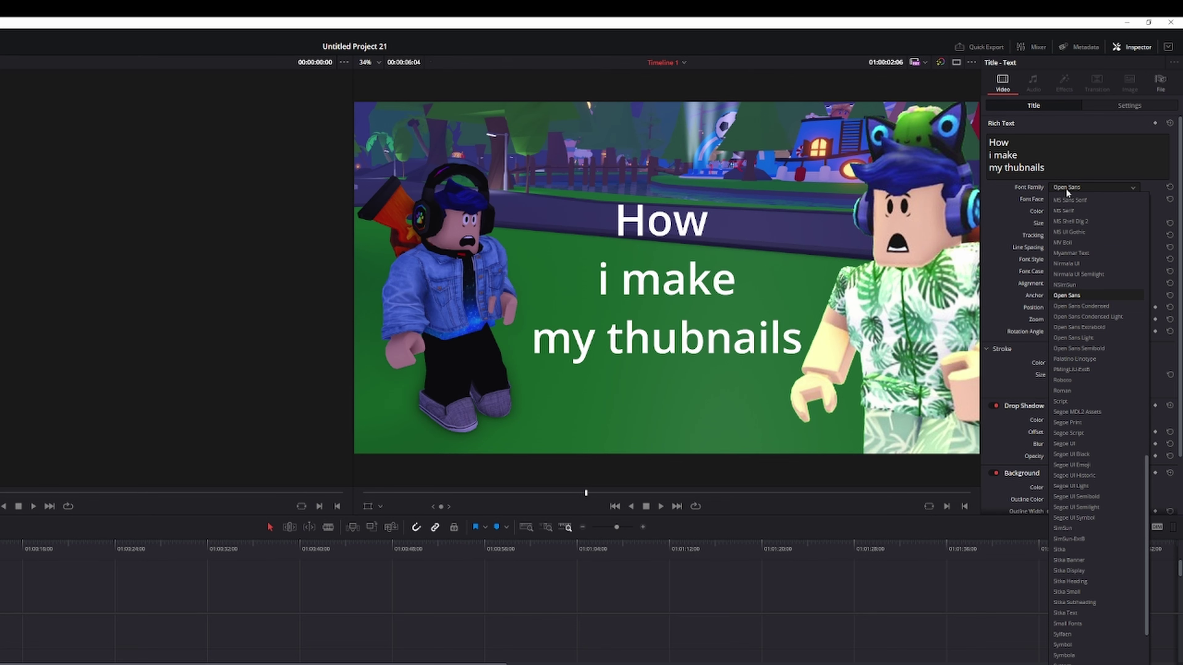
scroll(1094, 368, up, 10)
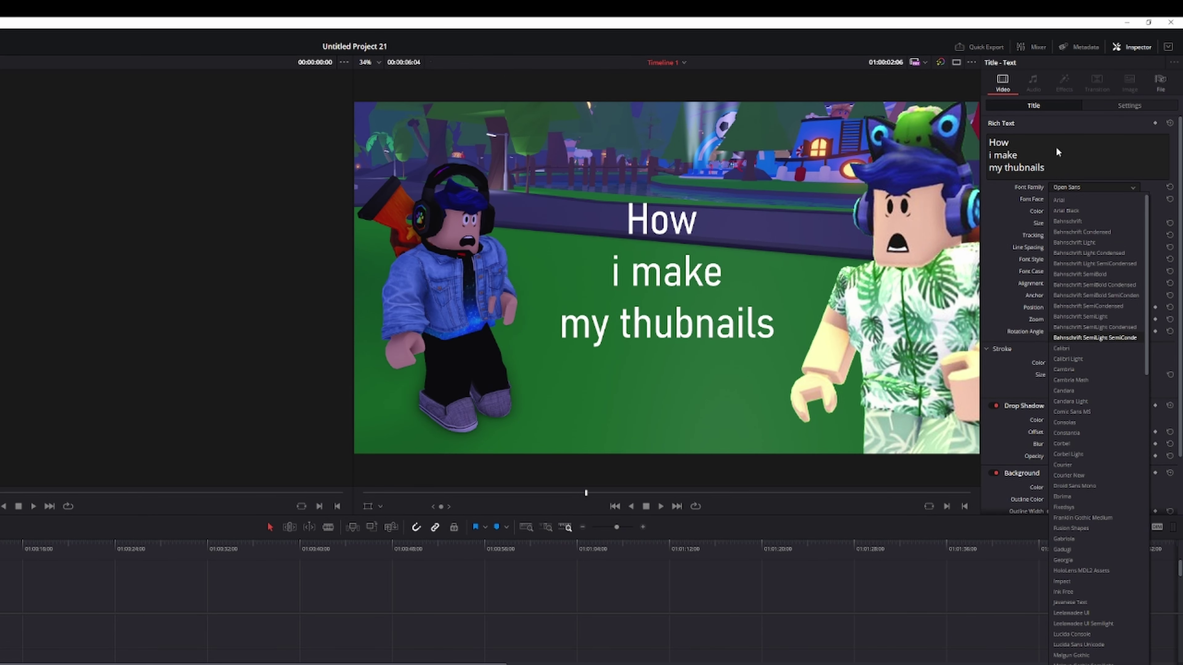
click(1065, 212)
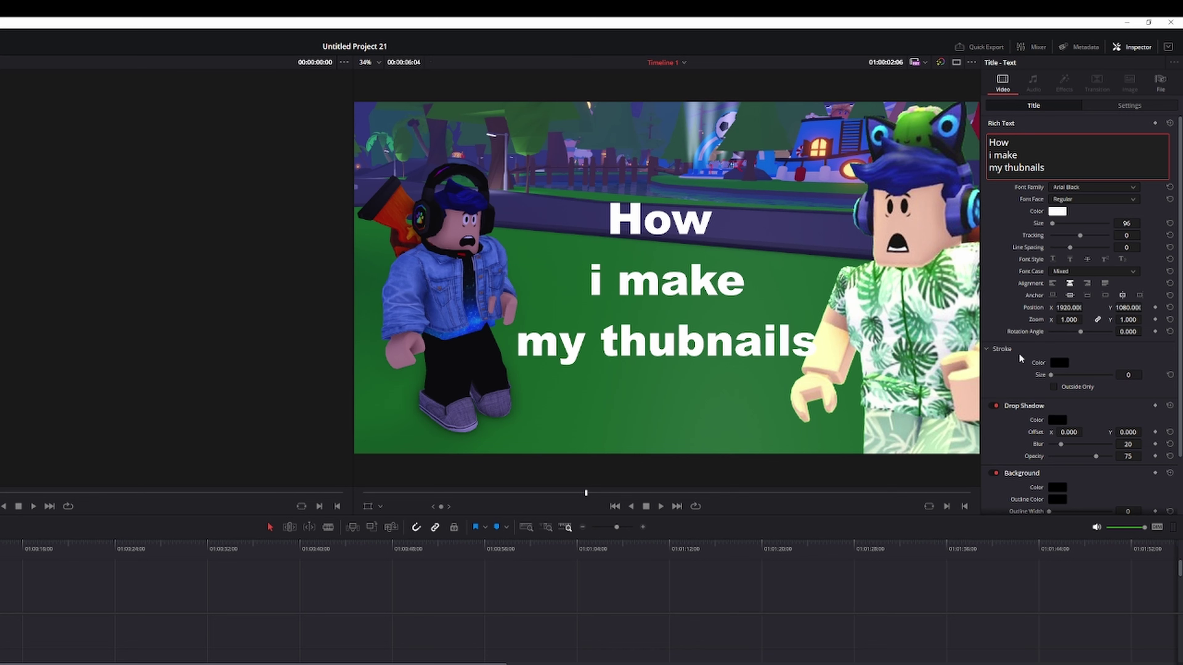
mouse_move(1052, 376)
mouse_down()
mouse_move(1144, 380)
mouse_move(1062, 377)
mouse_move(1074, 377)
mouse_up()
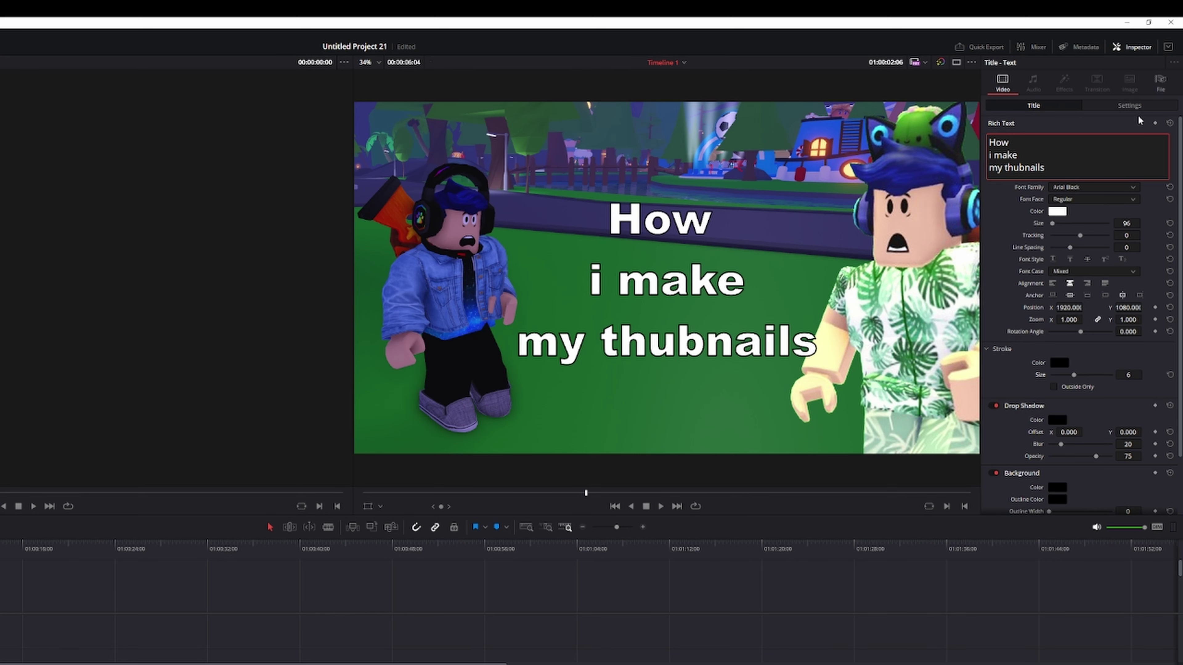
- Set the title's vertical position to 35 and its zoom to 1.62 in the transform settings
click(1132, 106)
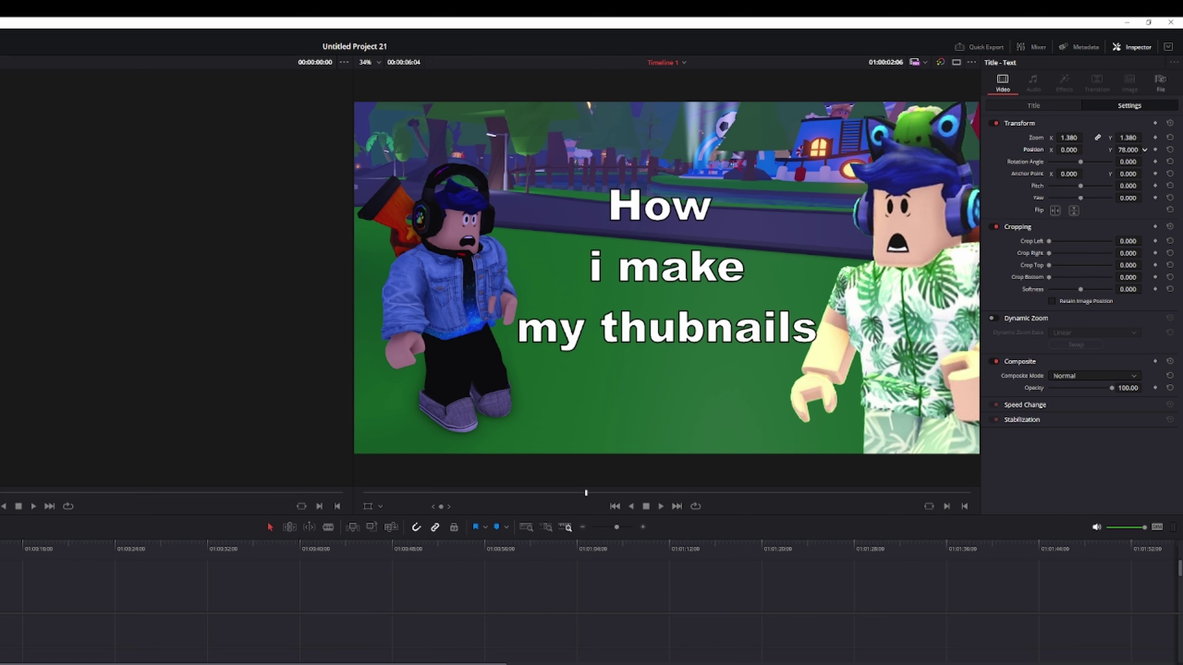
drag(1127, 150, 1083, 183)
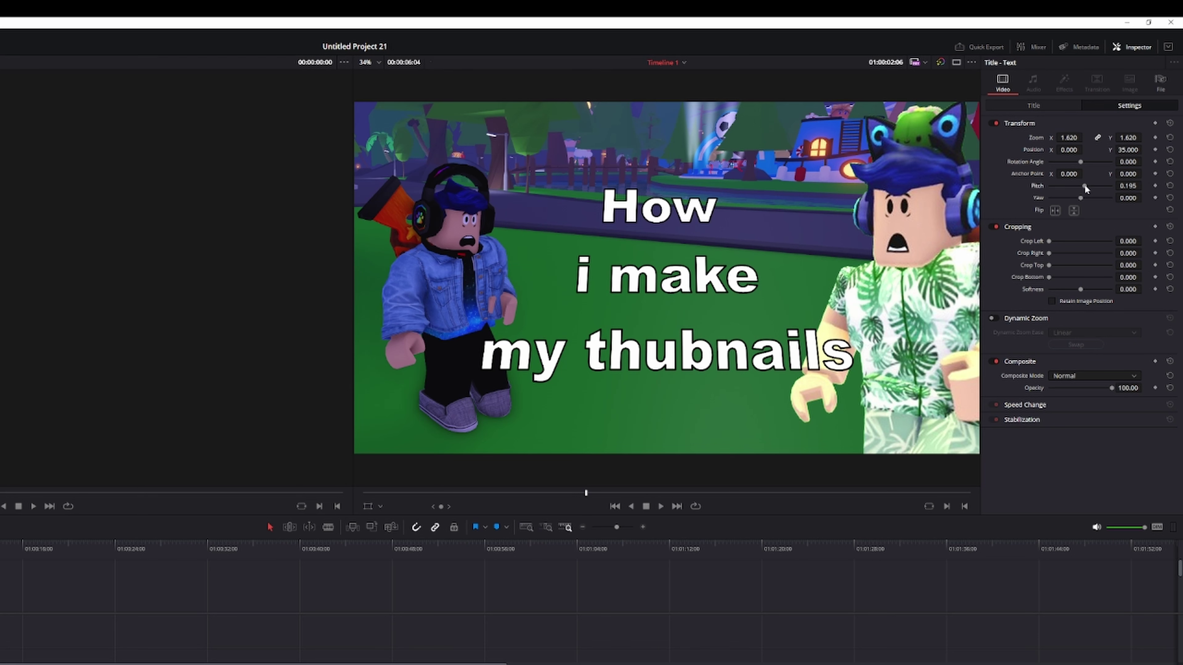
- Set the title's anchor point X to -30 and tilt the text with a pitch of about -0.218
drag(1085, 187, 1105, 185)
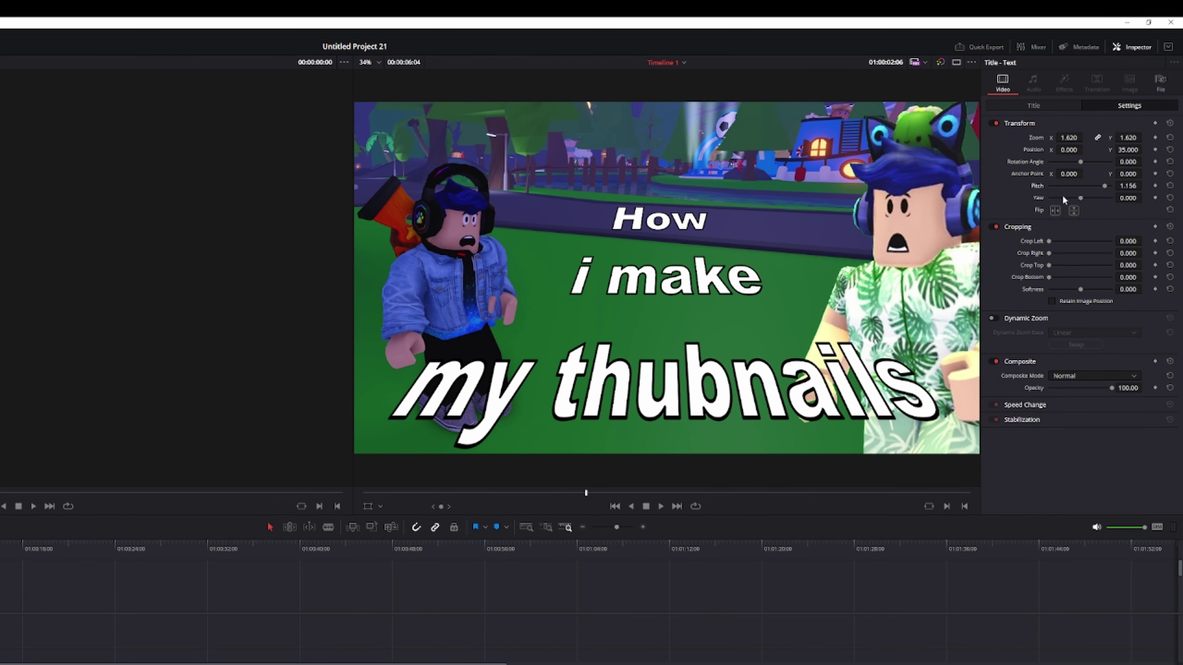
mouse_move(1056, 174)
mouse_down()
mouse_move(1085, 173)
mouse_move(1065, 170)
mouse_up()
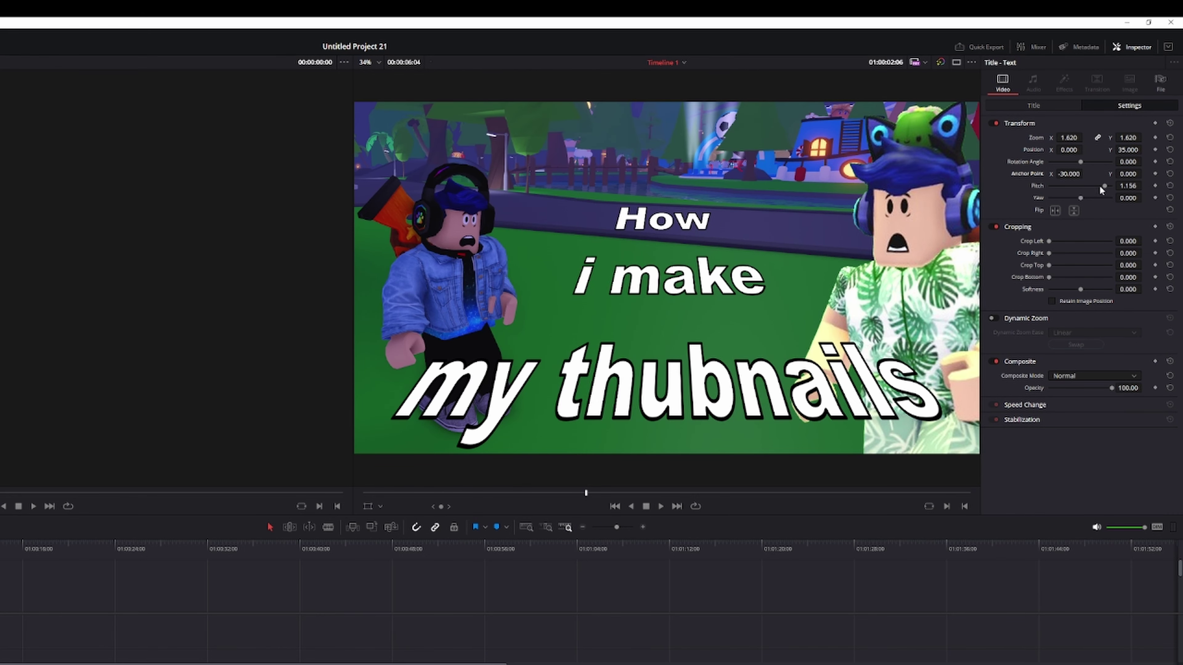
drag(1100, 185, 1051, 200)
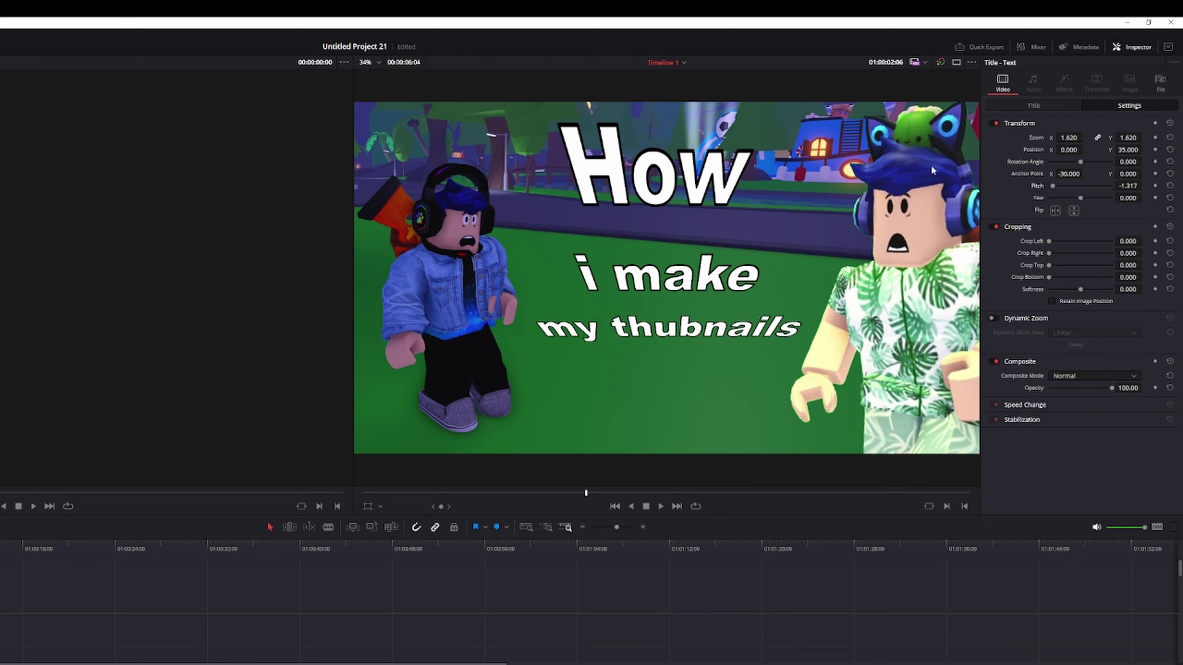
drag(1052, 186, 1075, 187)
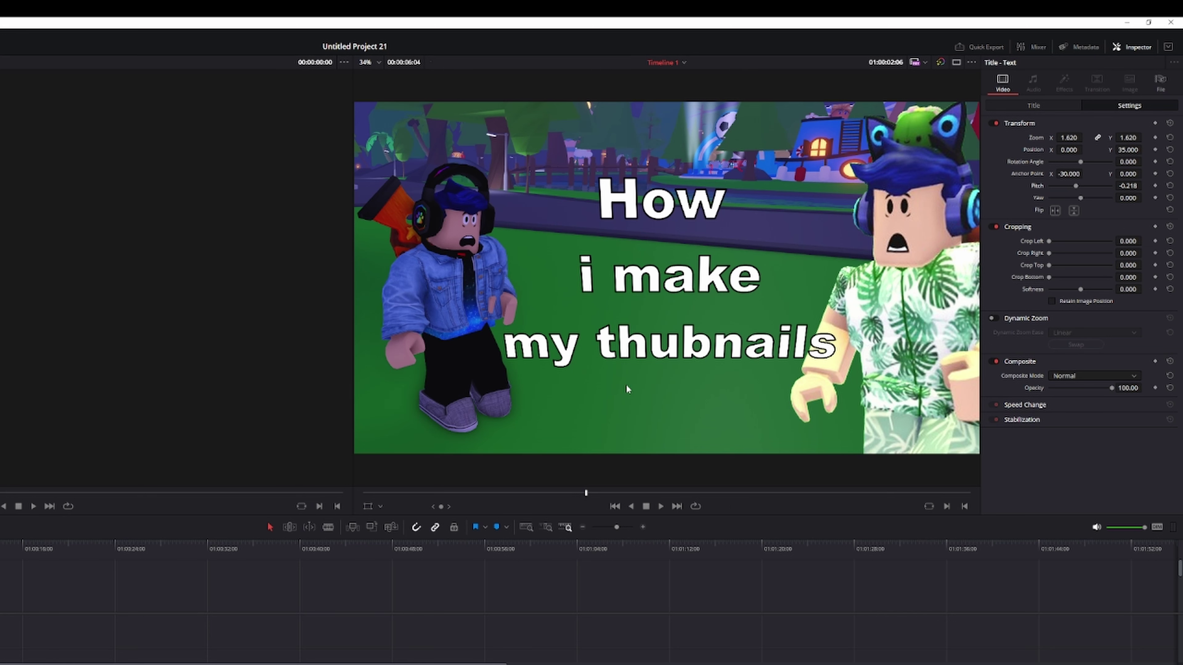
- Hide the Inspector and switch to the Deliver page to display the finished thumbnail
click(1131, 46)
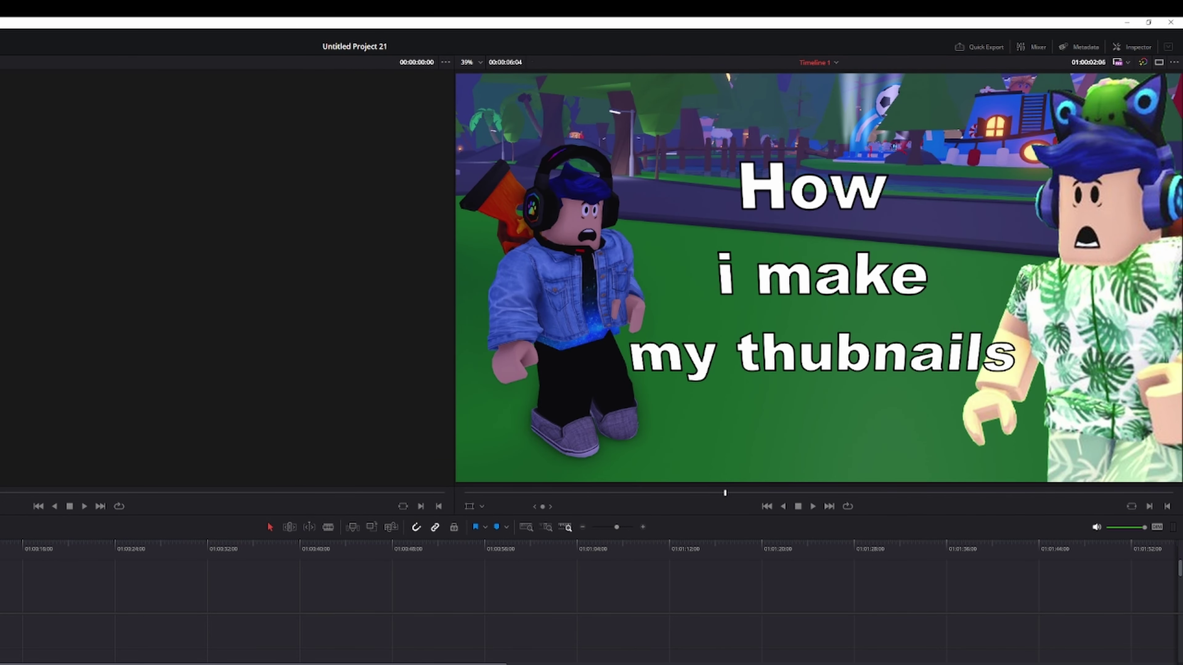
scroll(275, 589, down, 4)
scroll(542, 579, up, 3)
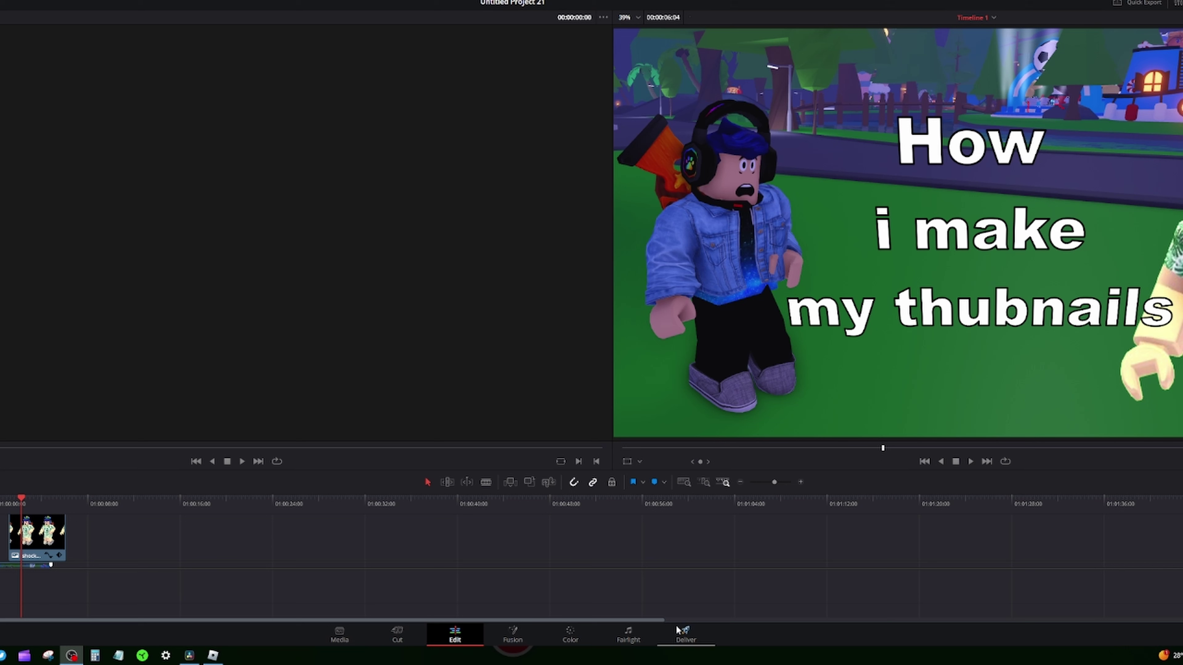
click(694, 635)
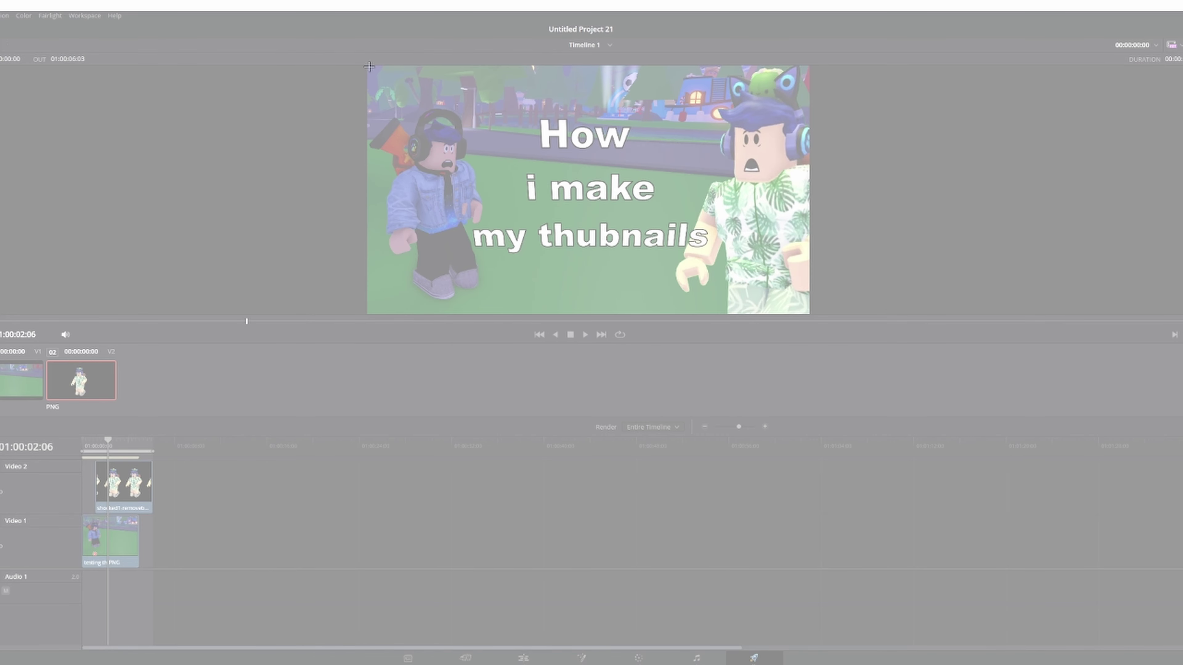
- Capture the whole thumbnail preview as a screen snip, then discard it without saving
drag(369, 67, 811, 314)
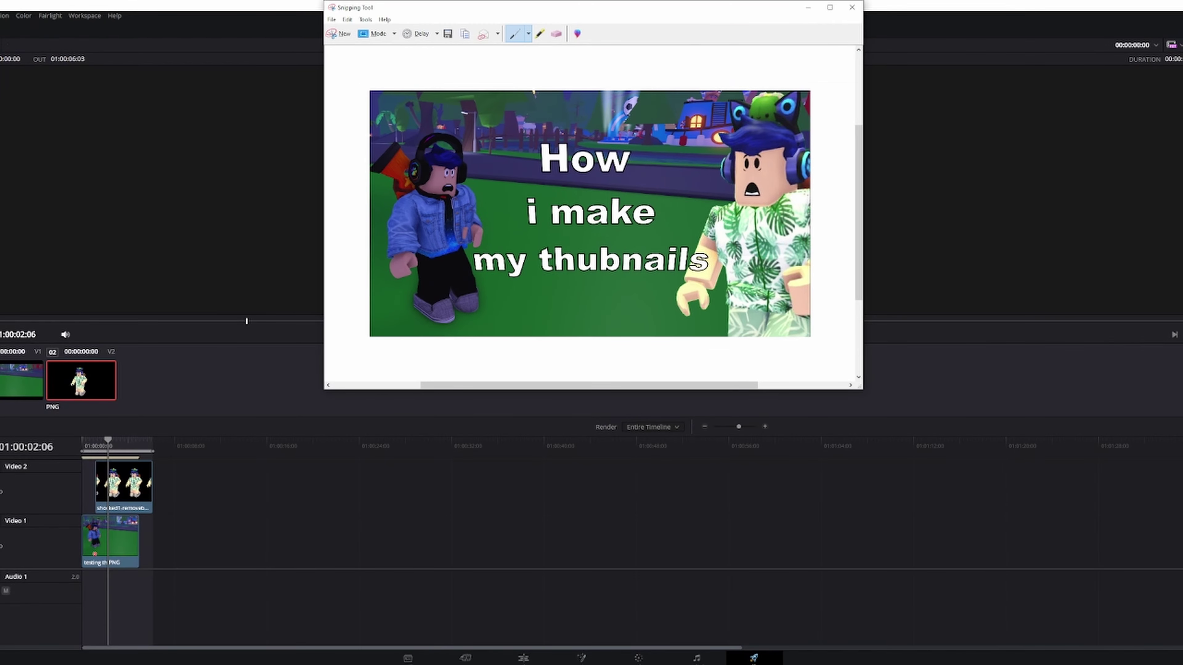
drag(596, 7, 297, 254)
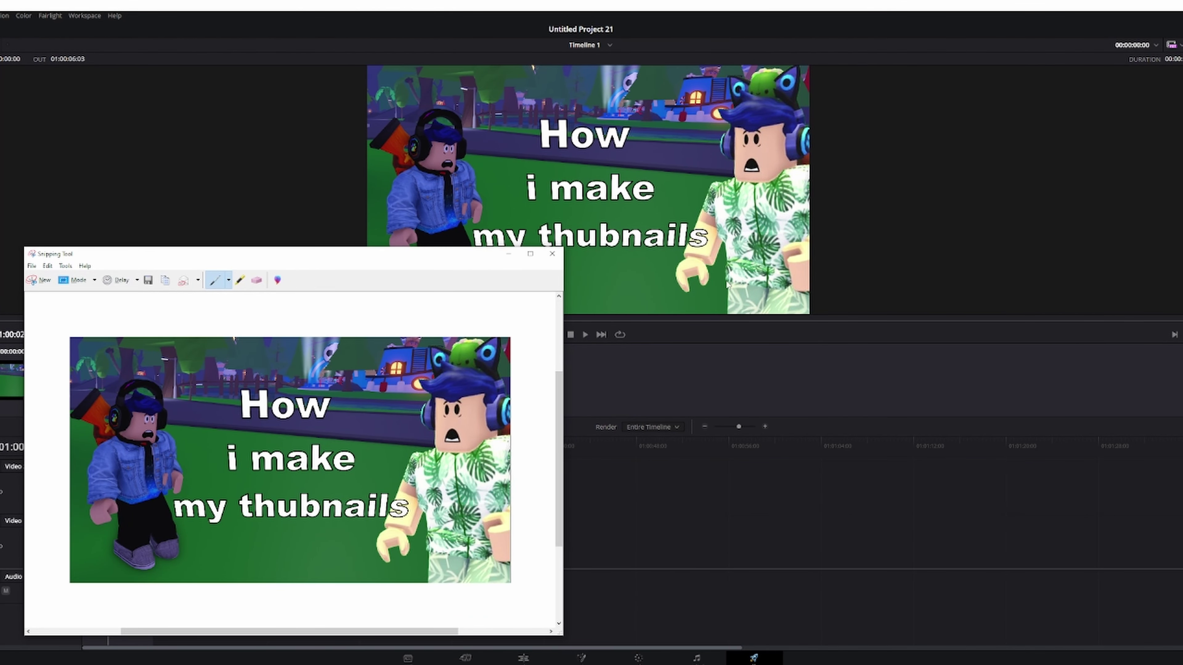
drag(312, 256, 513, 134)
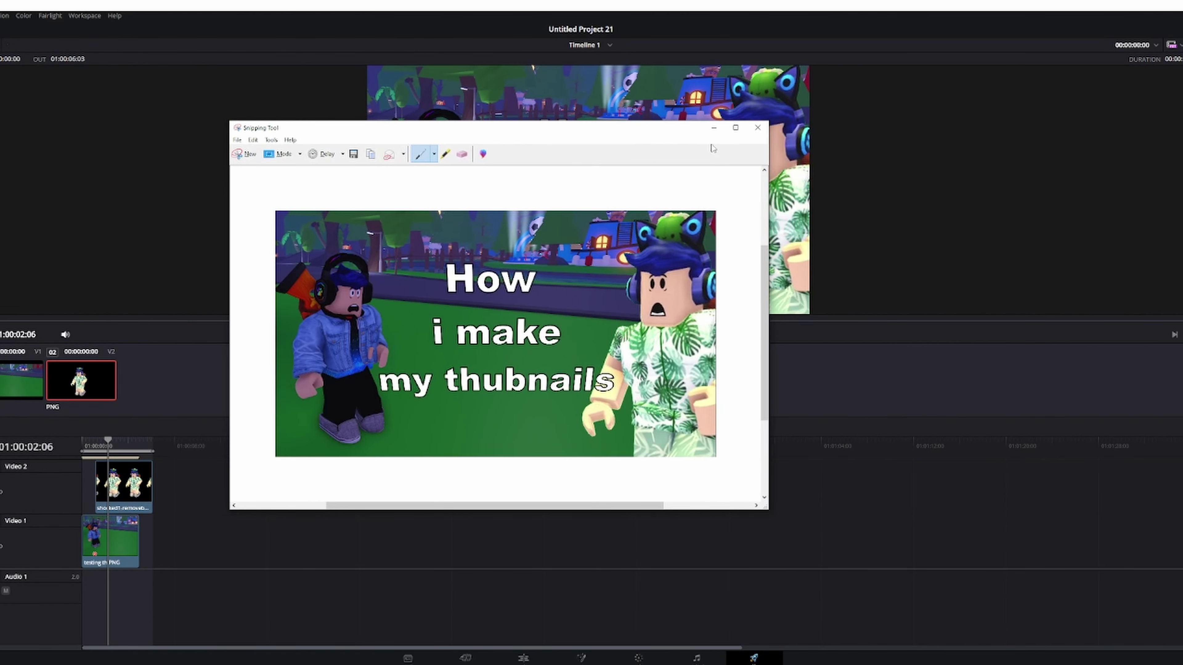
click(758, 127)
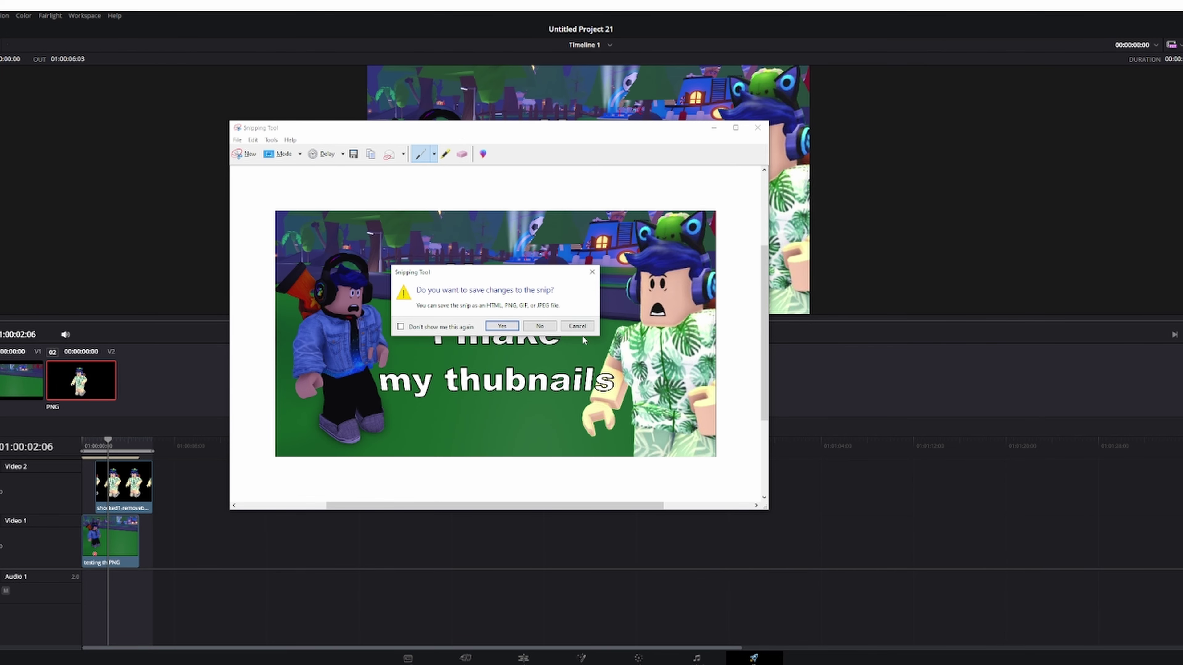
click(539, 326)
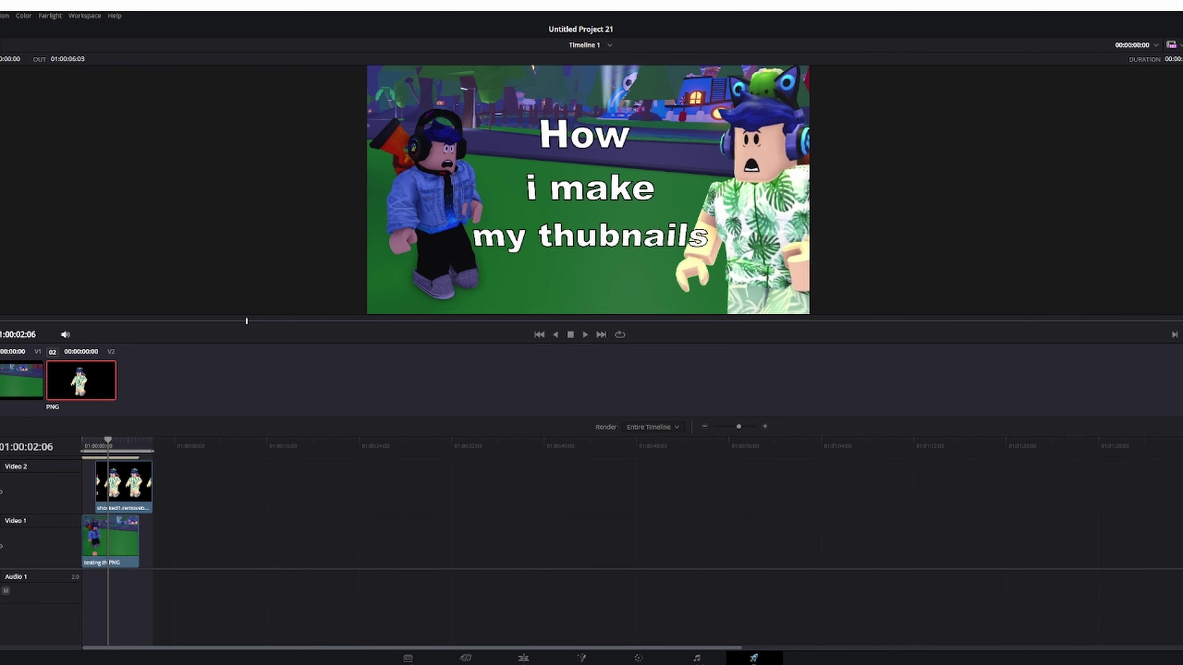
- Capture a new screen snip of the thumbnail preview and move the Snipping Tool window aside
key(super+shift+s)
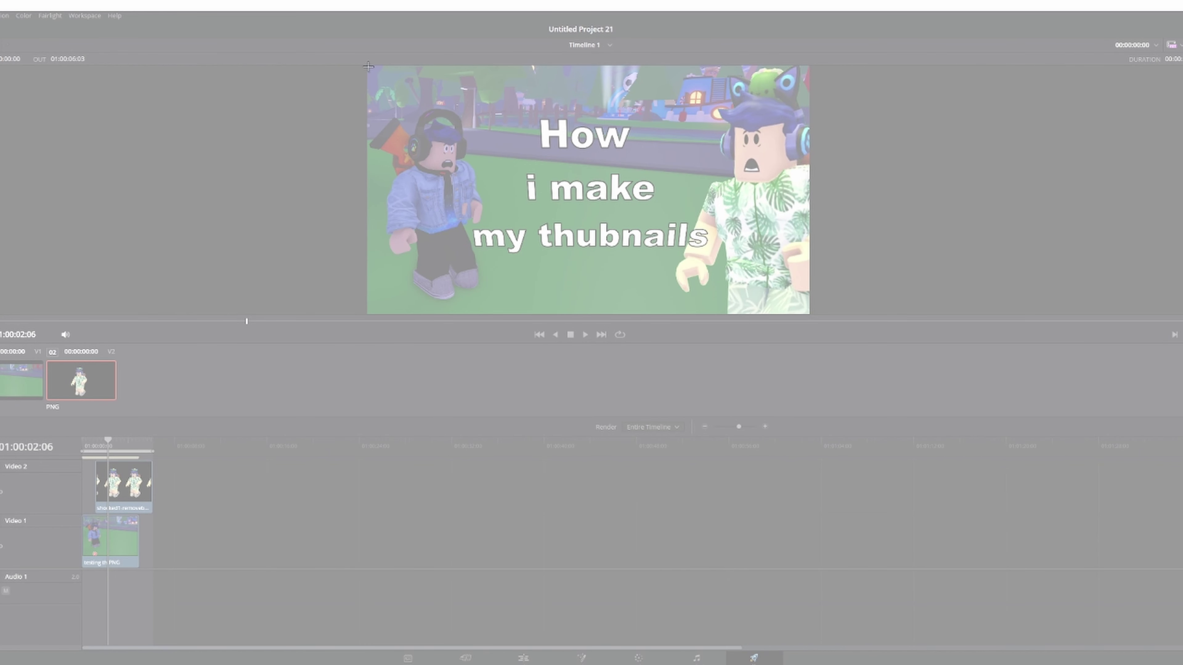
drag(373, 77, 811, 313)
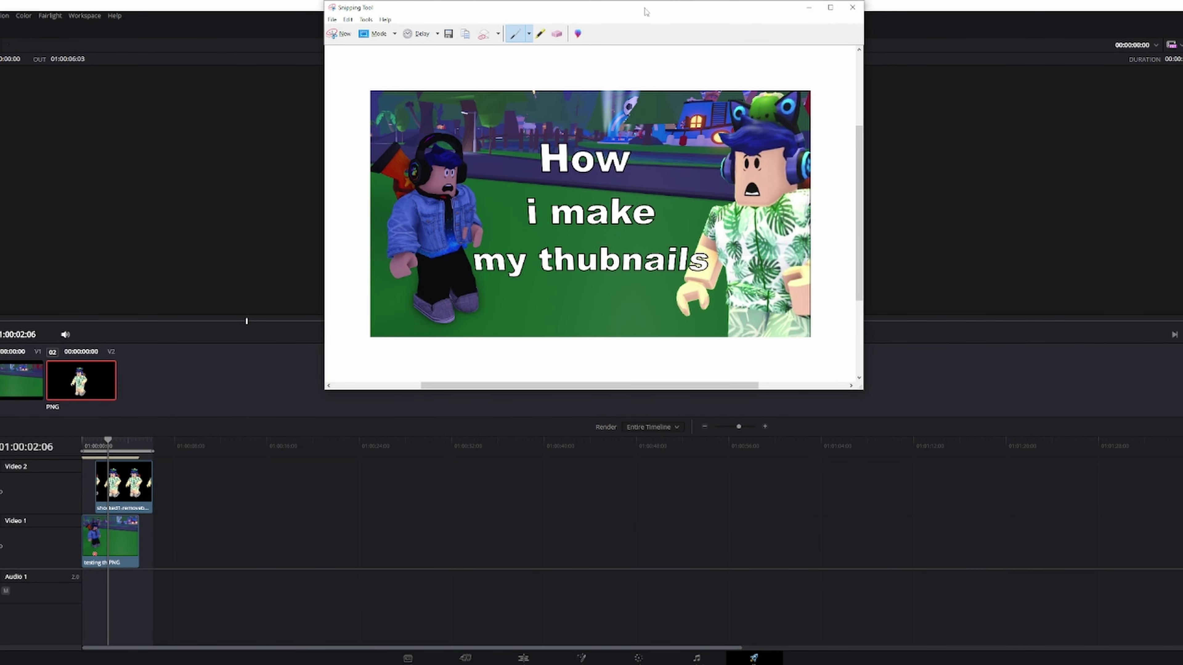
drag(614, 12, 45, 67)
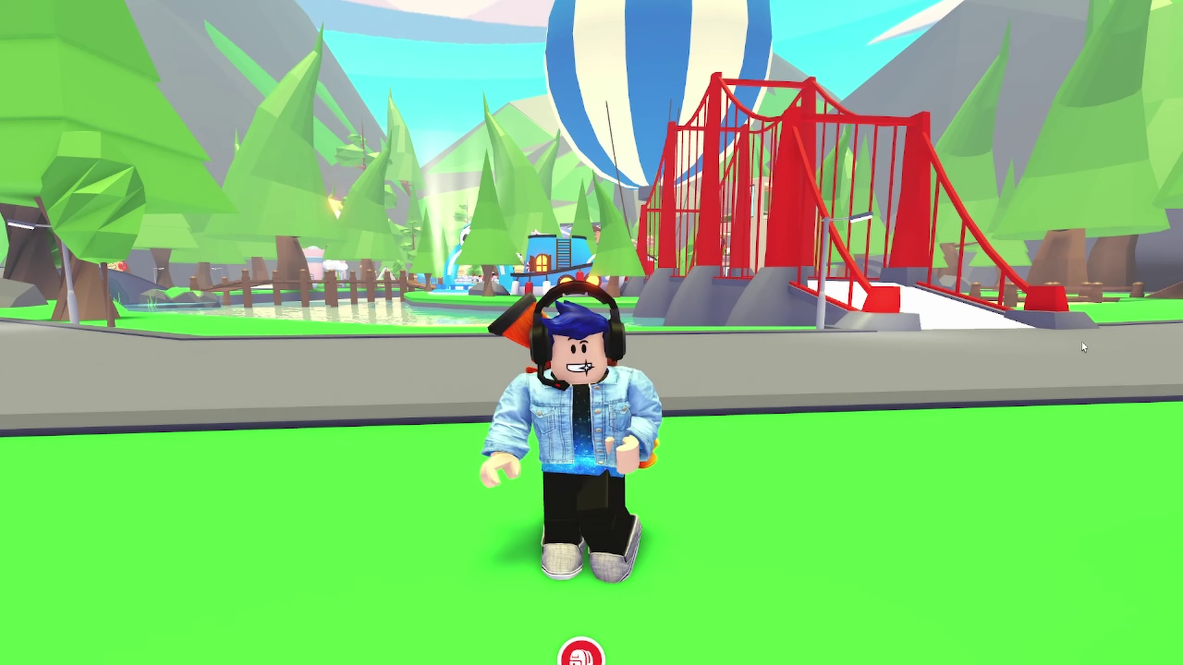
key(s)
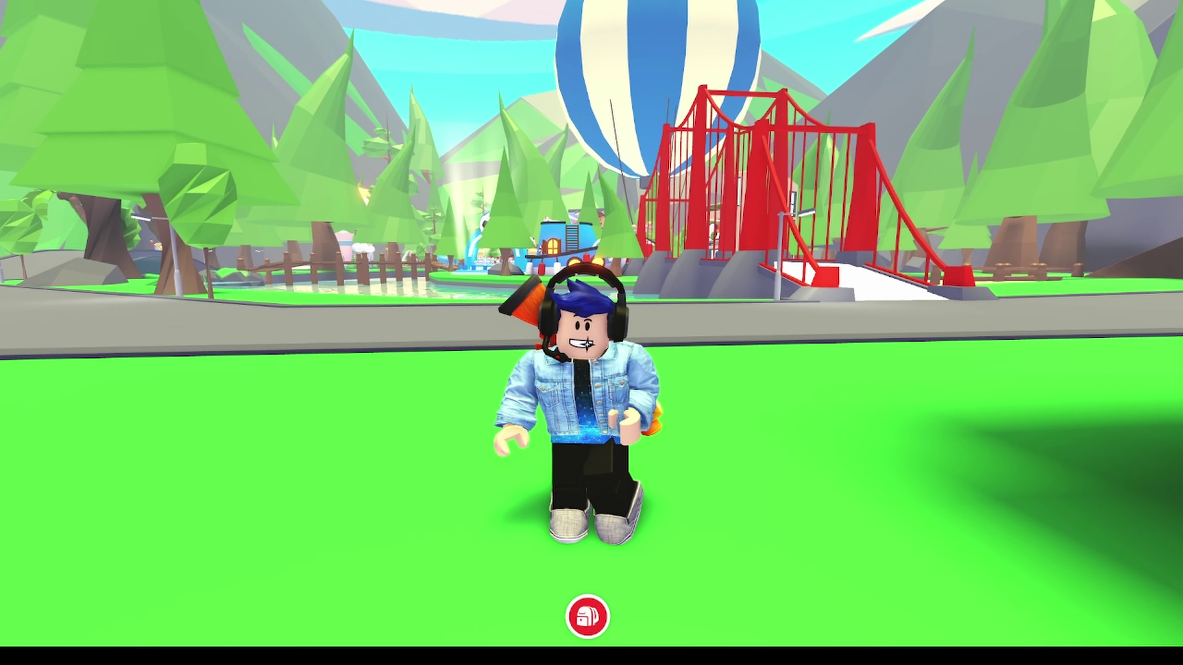
key(a)
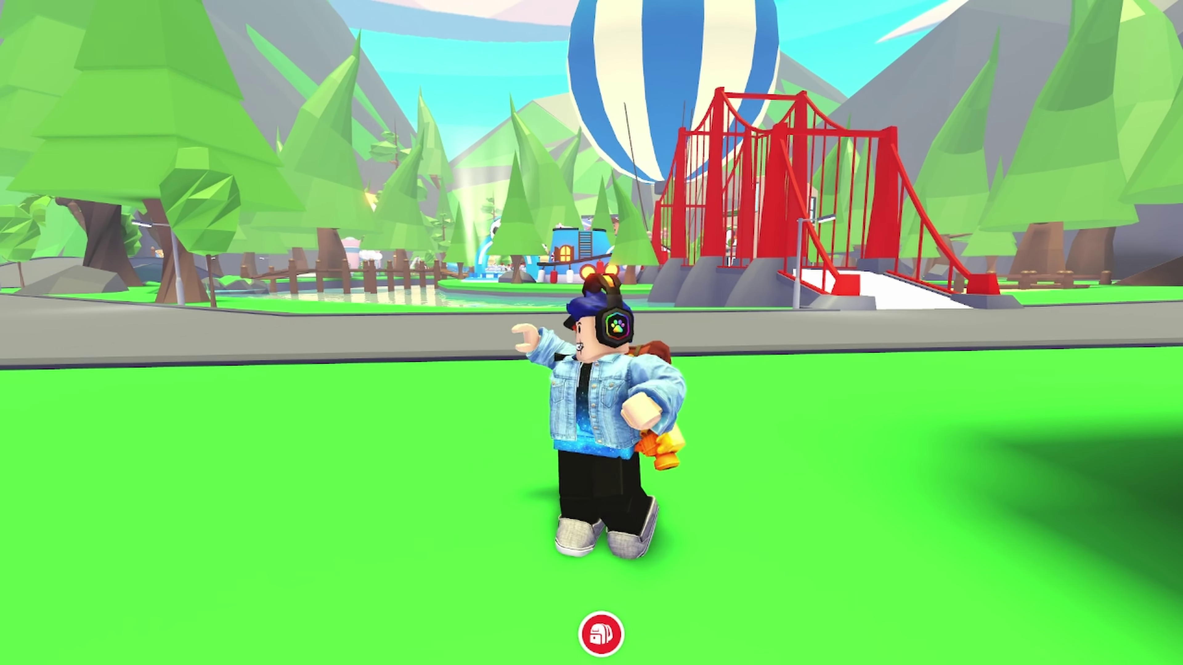
key(s)
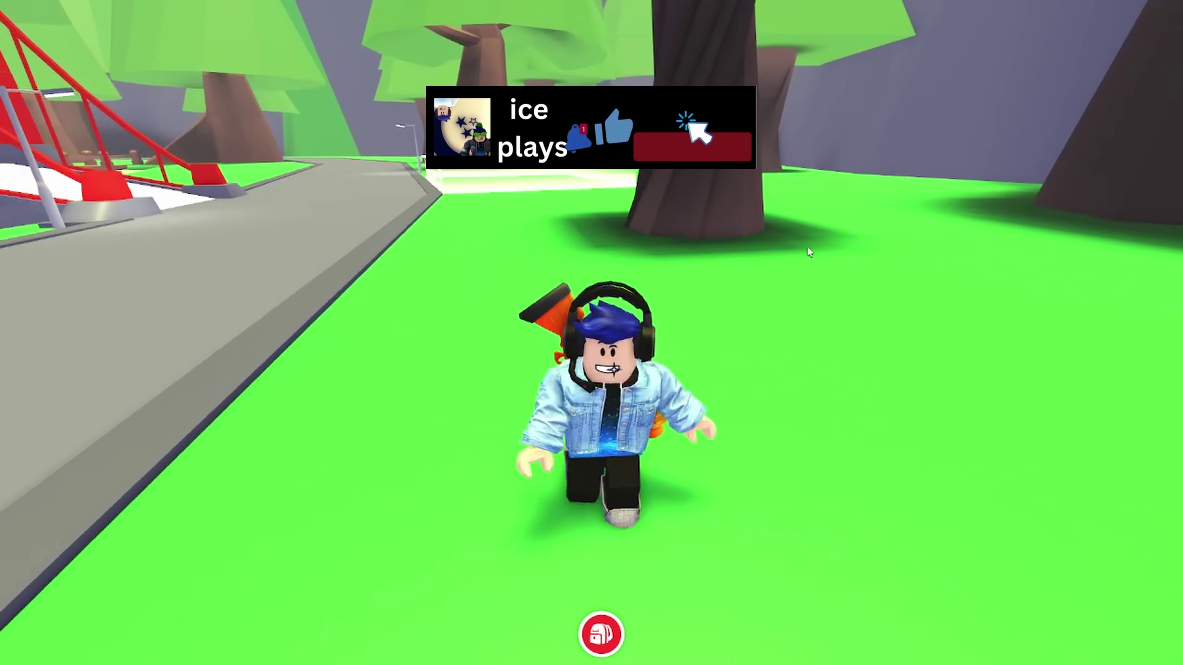
key(s)
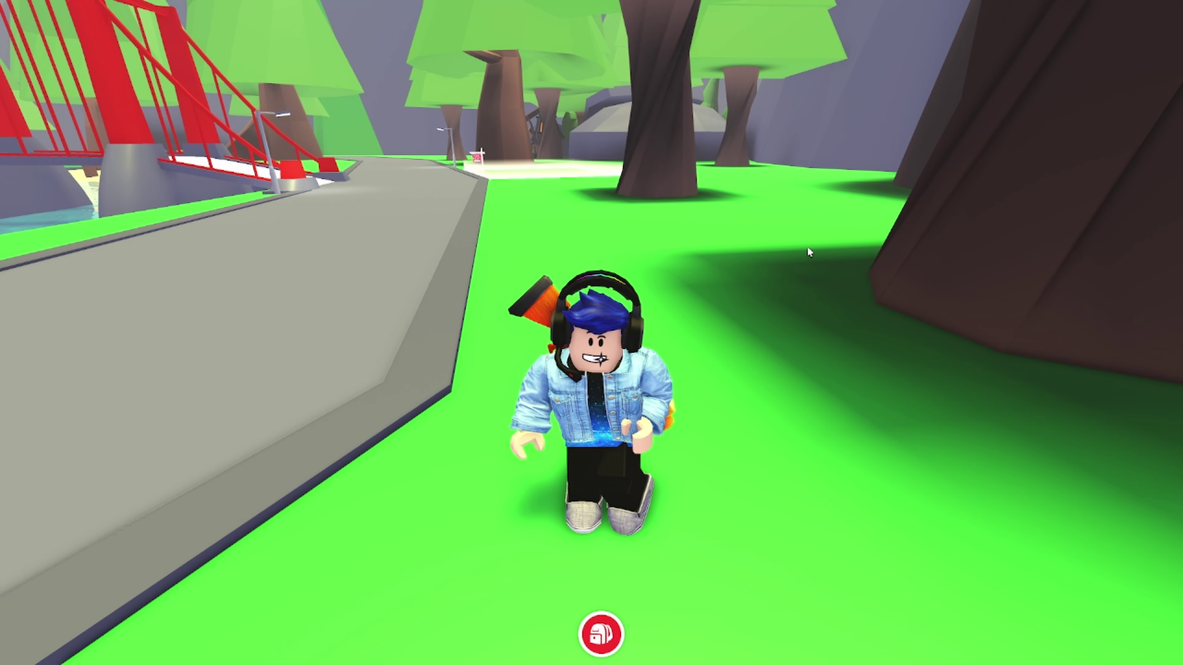
key(space)
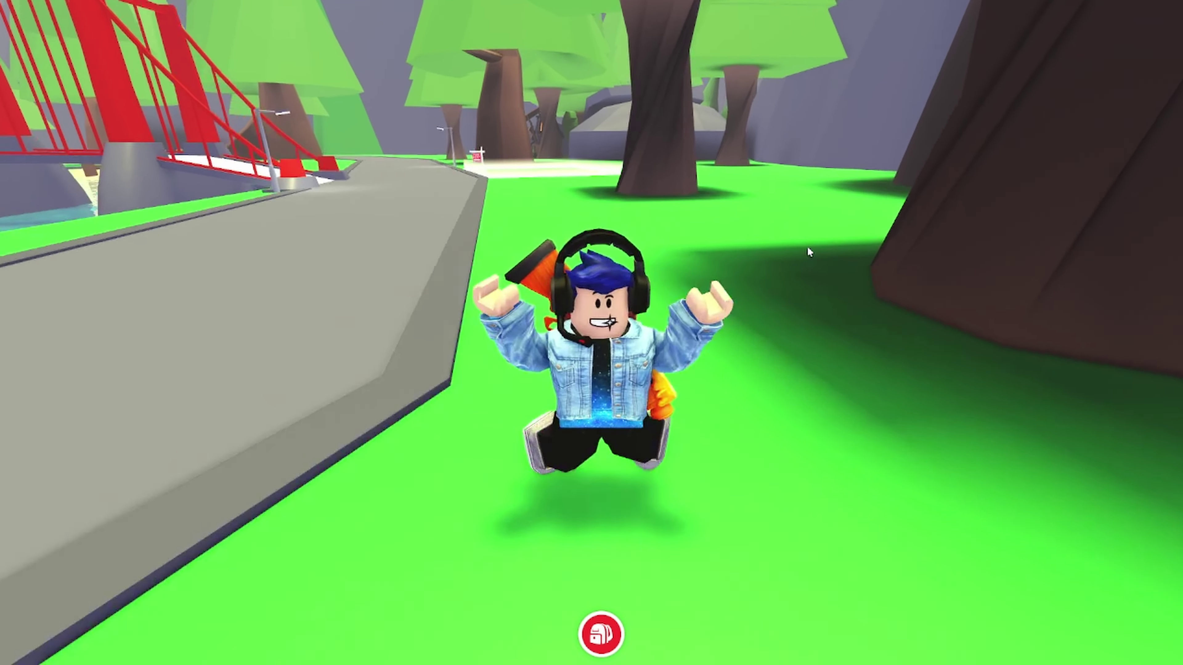